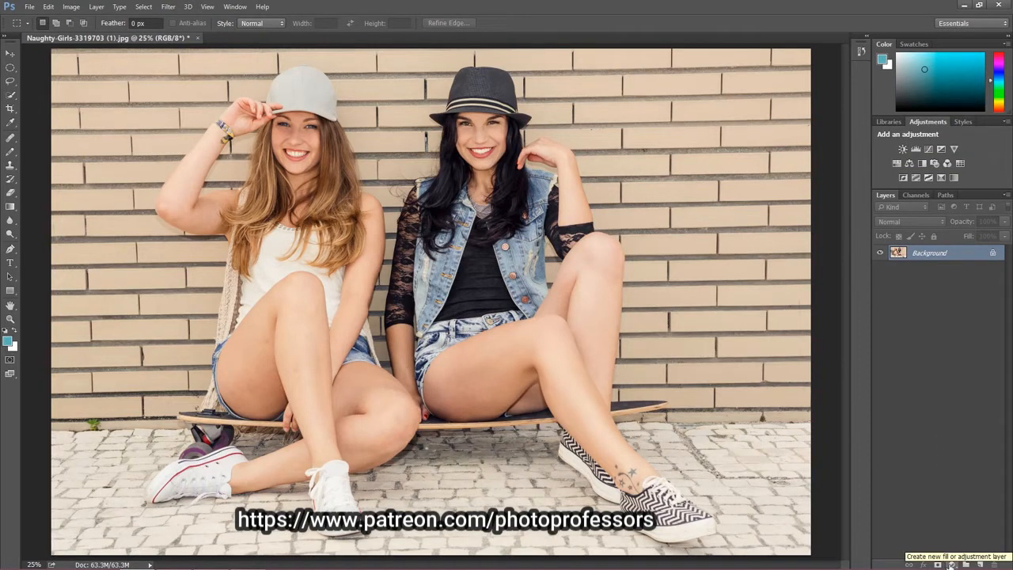
Step: Add a Levels adjustment layer above the Background layer
click(950, 564)
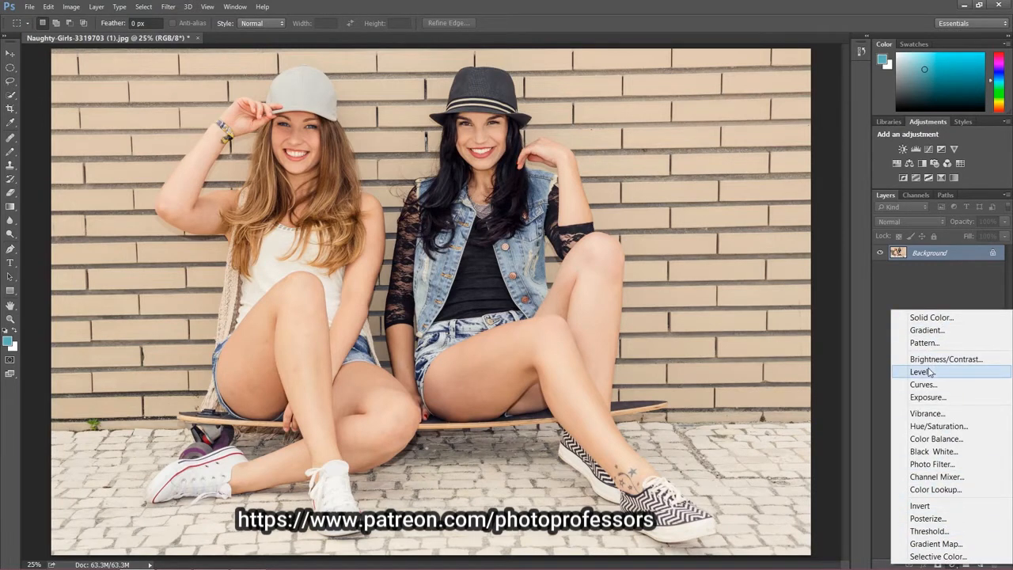
click(920, 161)
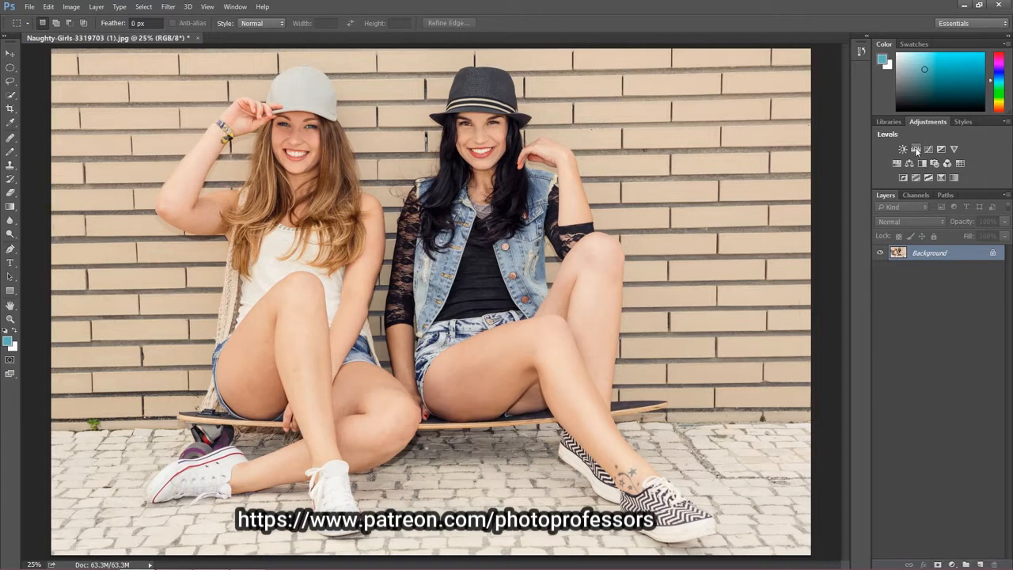
click(915, 149)
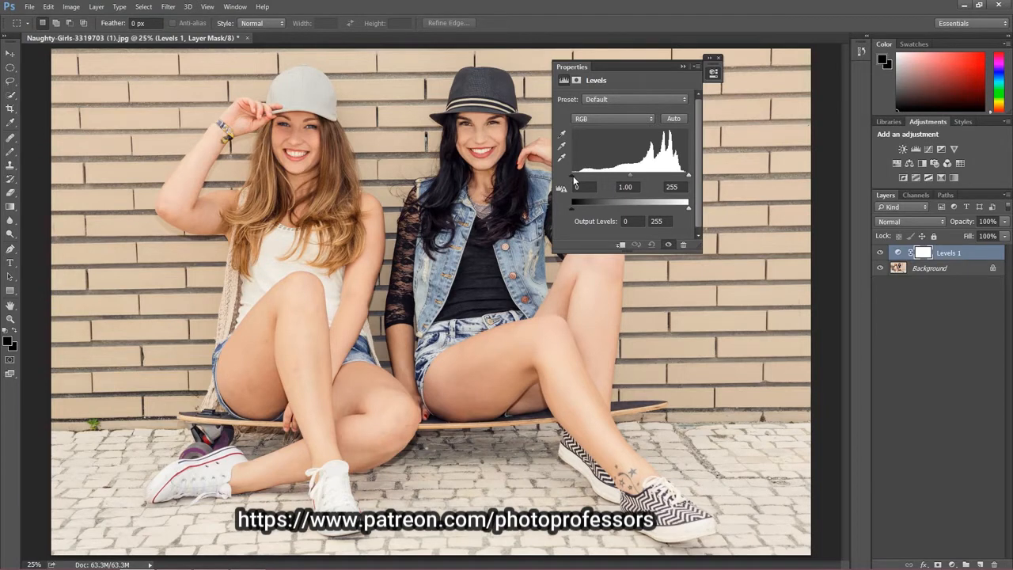
Step: Set the RGB input shadows to 62 and the input highlights to 234 in the Levels adjustment
drag(573, 176, 574, 176)
drag(574, 179, 600, 174)
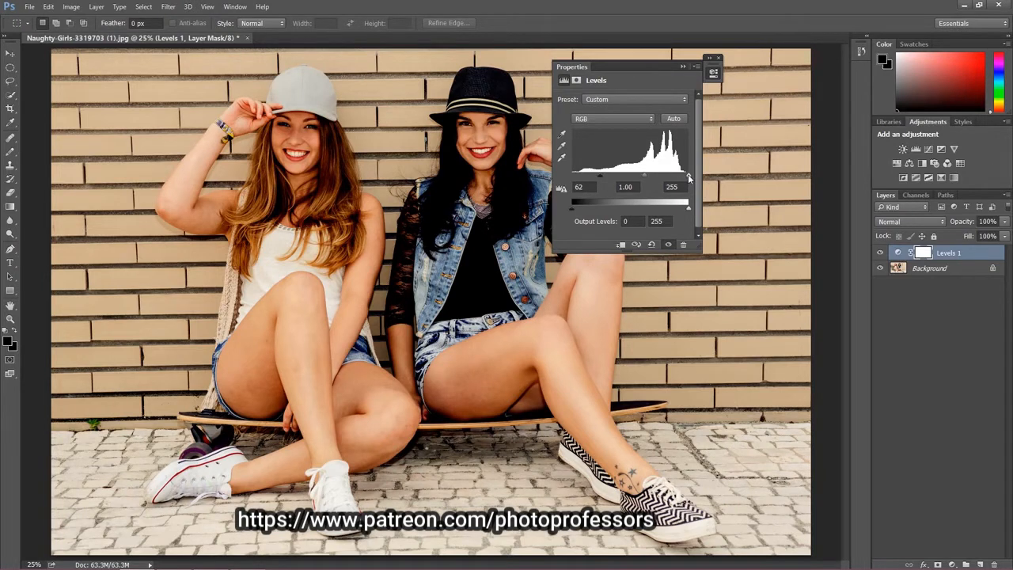
drag(689, 177, 680, 180)
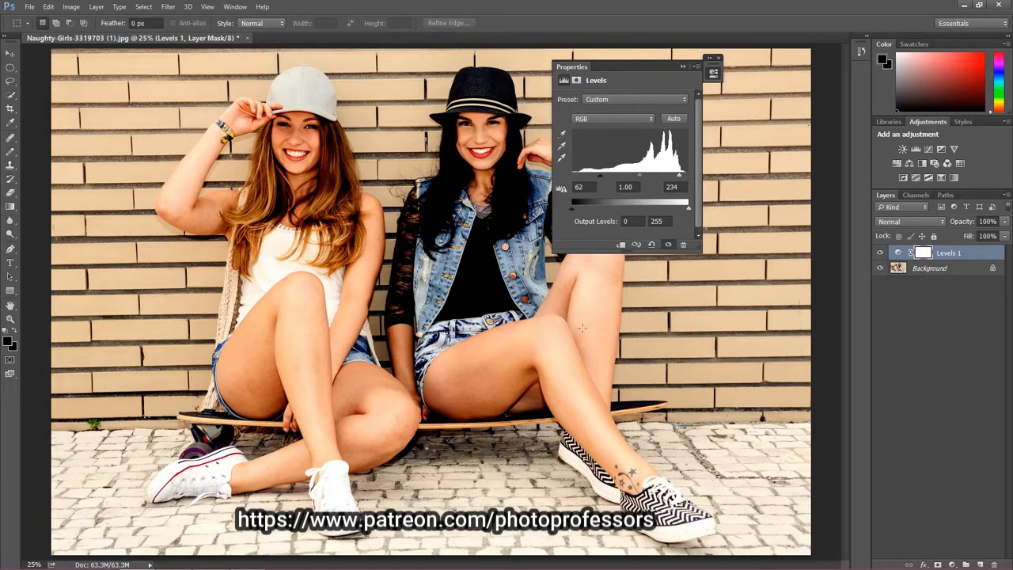
Step: Toggle the Levels layer's visibility to compare the photo with and without the adjustment
click(879, 253)
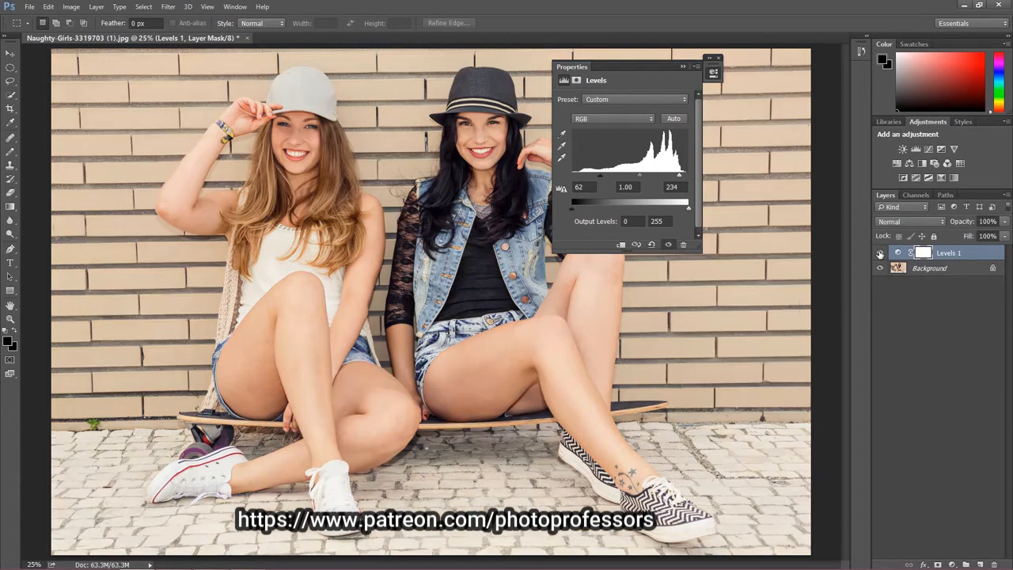
click(879, 253)
click(880, 253)
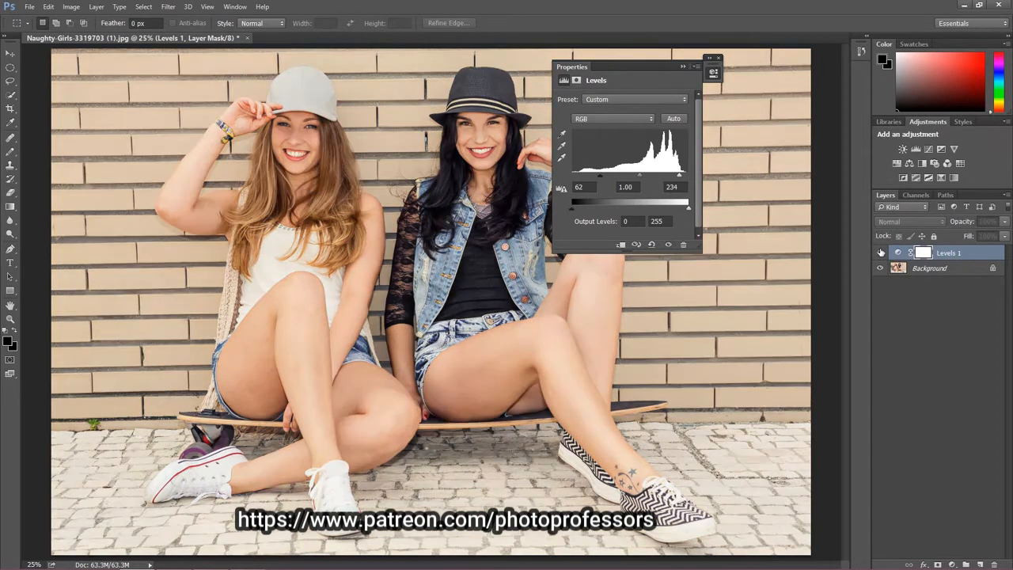
click(879, 253)
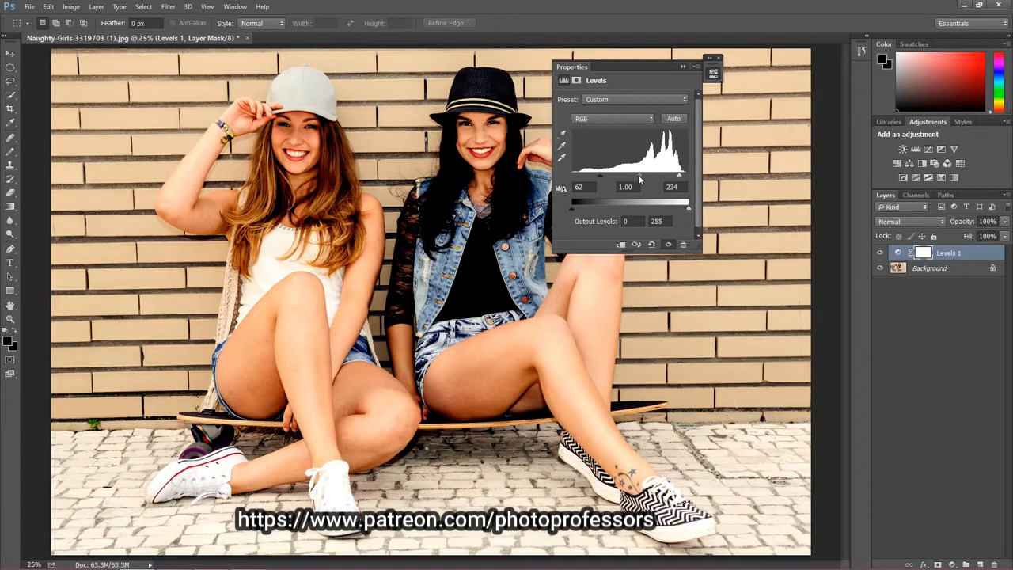
Step: Try lighter and darker midtones, then set the RGB input levels to shadows 41, midtones 0.83 and highlights 239
drag(639, 175, 620, 183)
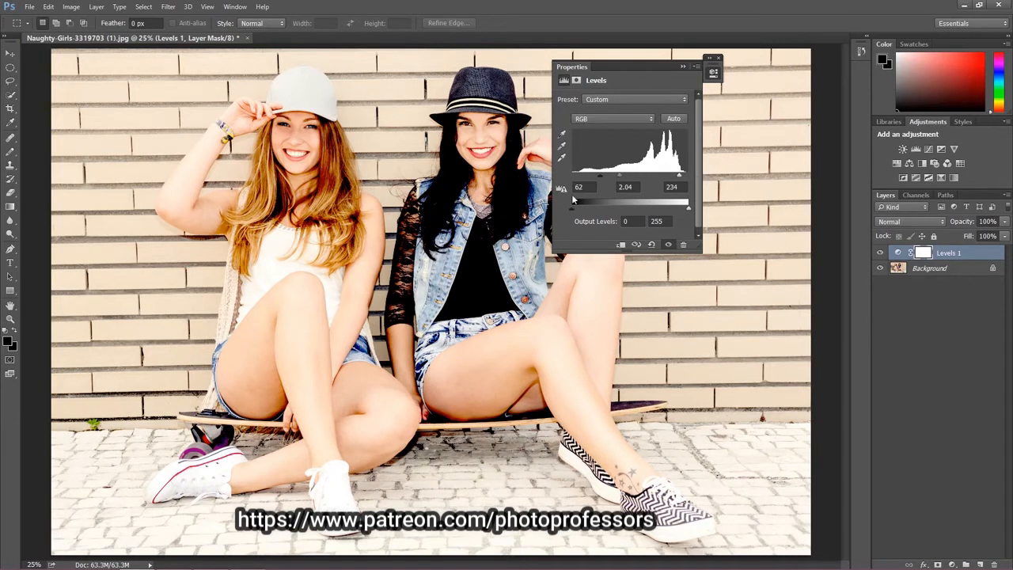
drag(619, 176, 652, 178)
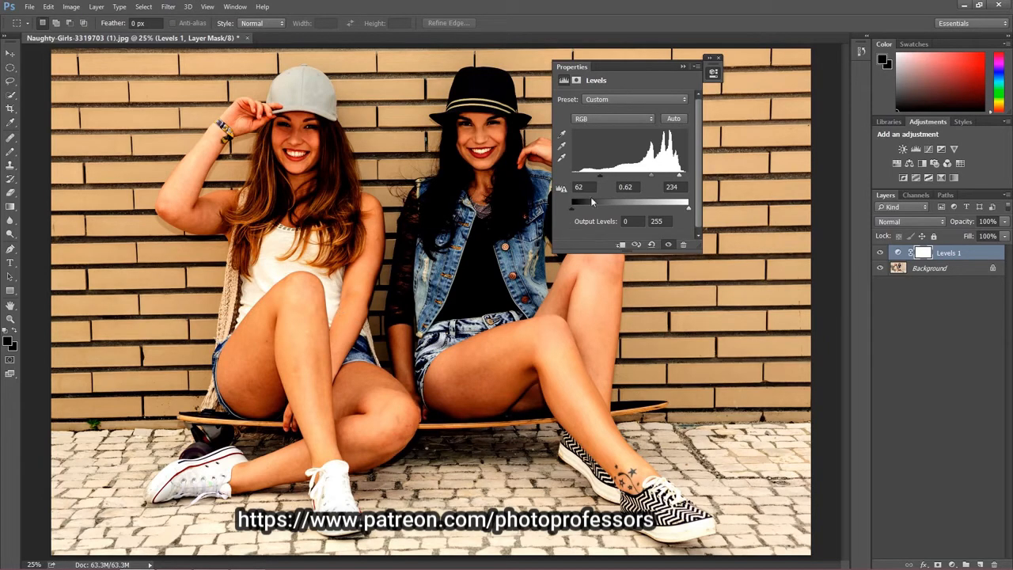
drag(658, 175, 585, 175)
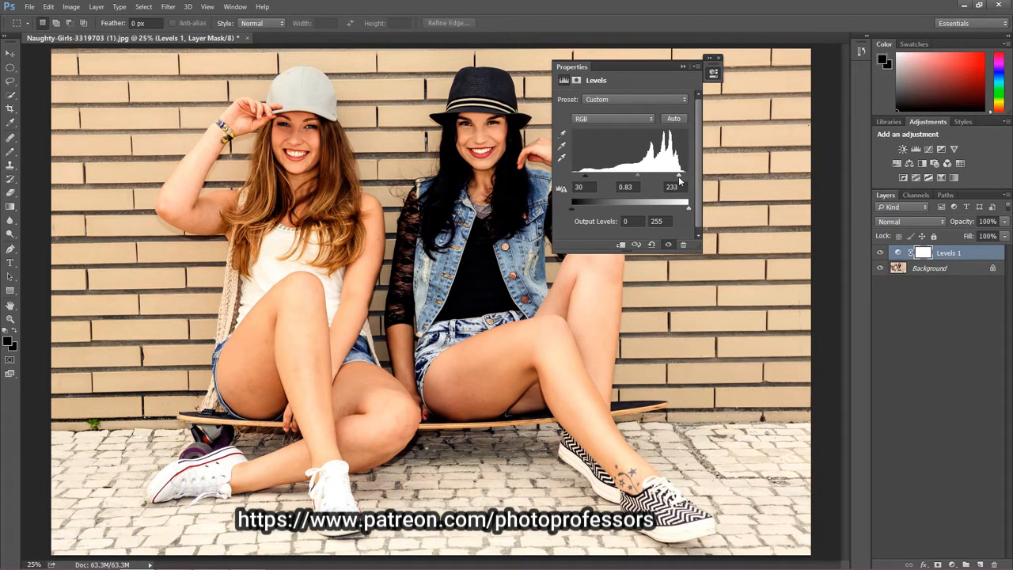
drag(679, 180, 682, 180)
drag(589, 179, 585, 181)
drag(586, 179, 592, 179)
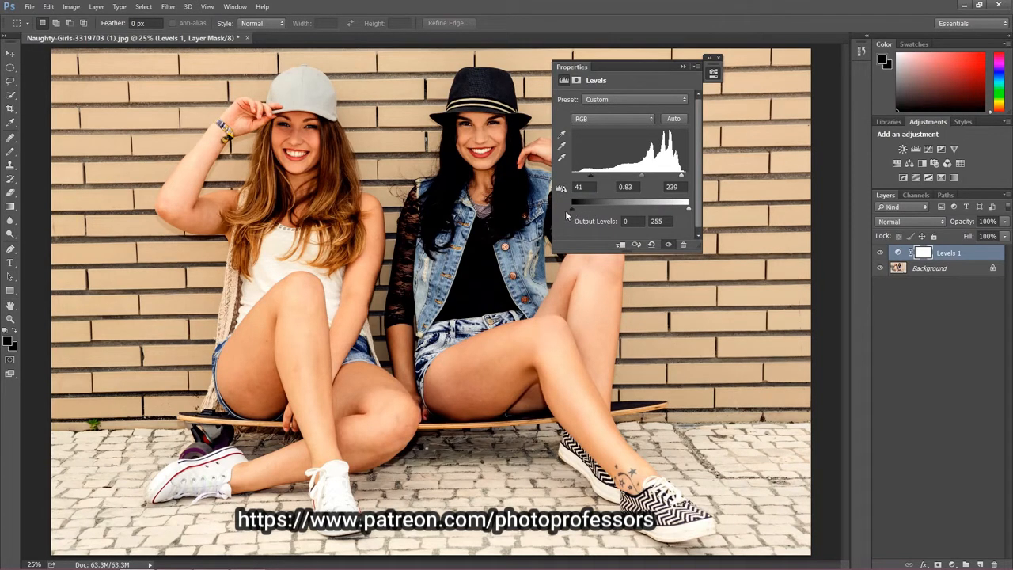
Step: Set the output levels to 24 and 232, and compare the photo with the Levels layer hidden and shown
mouse_move(572, 210)
mouse_down()
mouse_move(598, 213)
mouse_move(557, 214)
mouse_move(583, 212)
mouse_up()
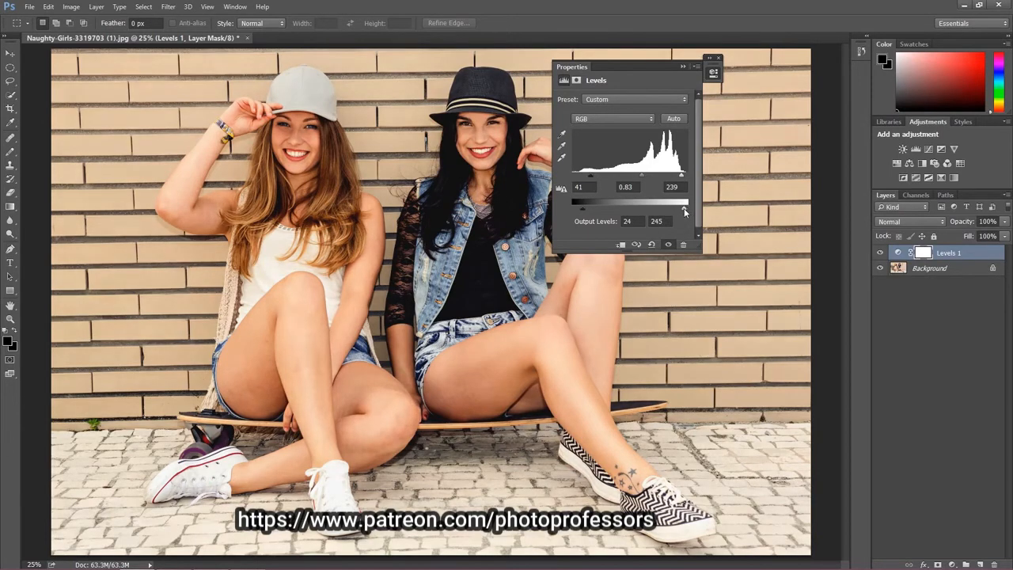
drag(686, 212, 678, 210)
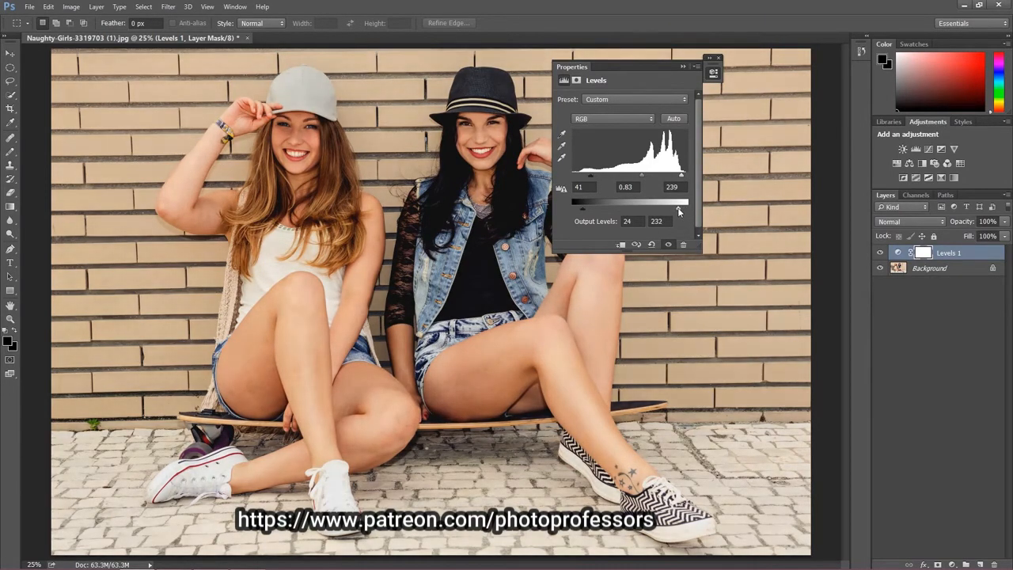
click(879, 254)
click(879, 254)
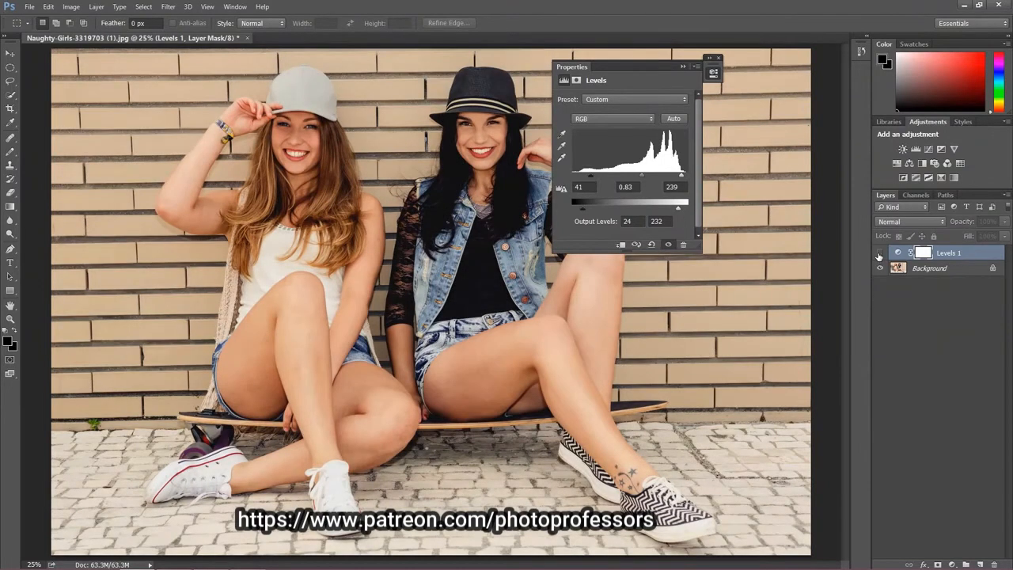
click(880, 254)
click(879, 254)
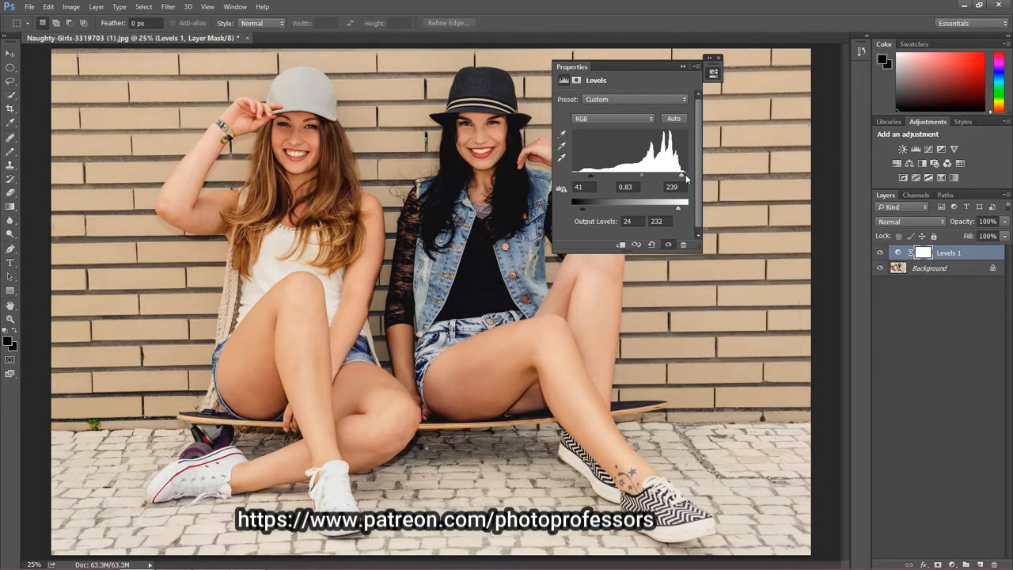
Step: Set the RGB input highlights to 232 and the input shadows to 33
drag(682, 174, 678, 178)
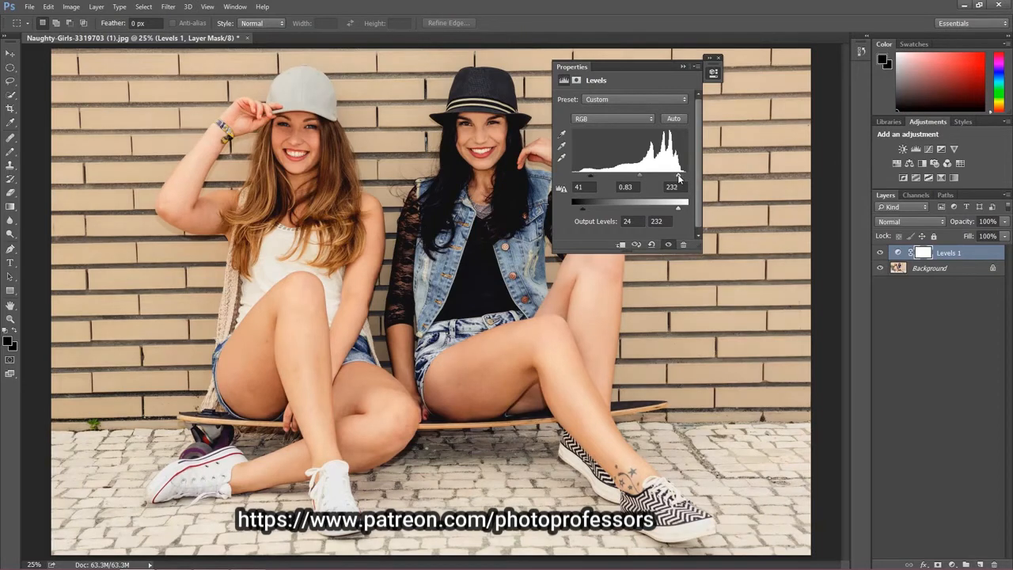
drag(591, 176, 587, 180)
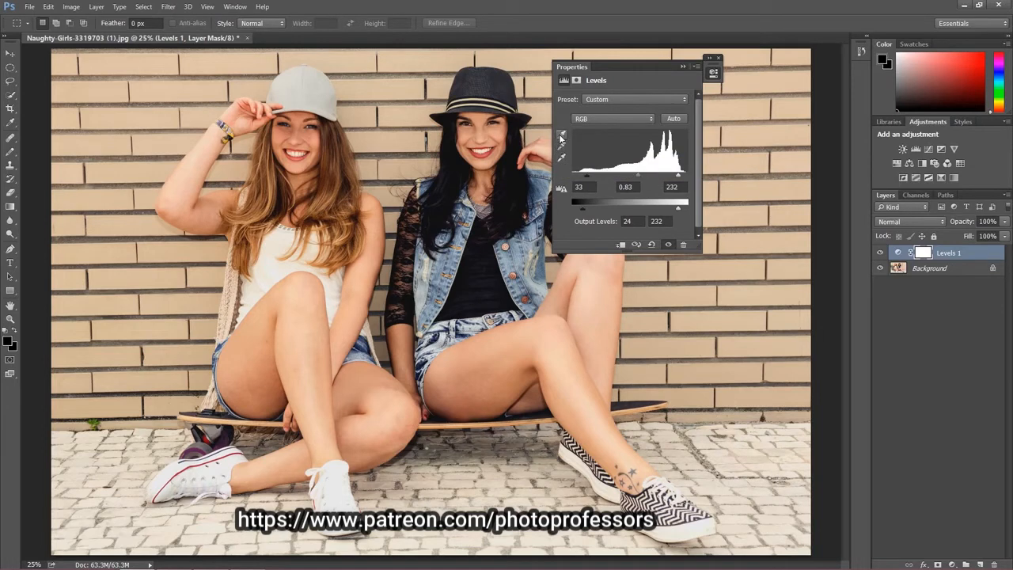
Step: Sample the light grey cap as the Levels white point and the dark lace sleeve as the black point
click(562, 157)
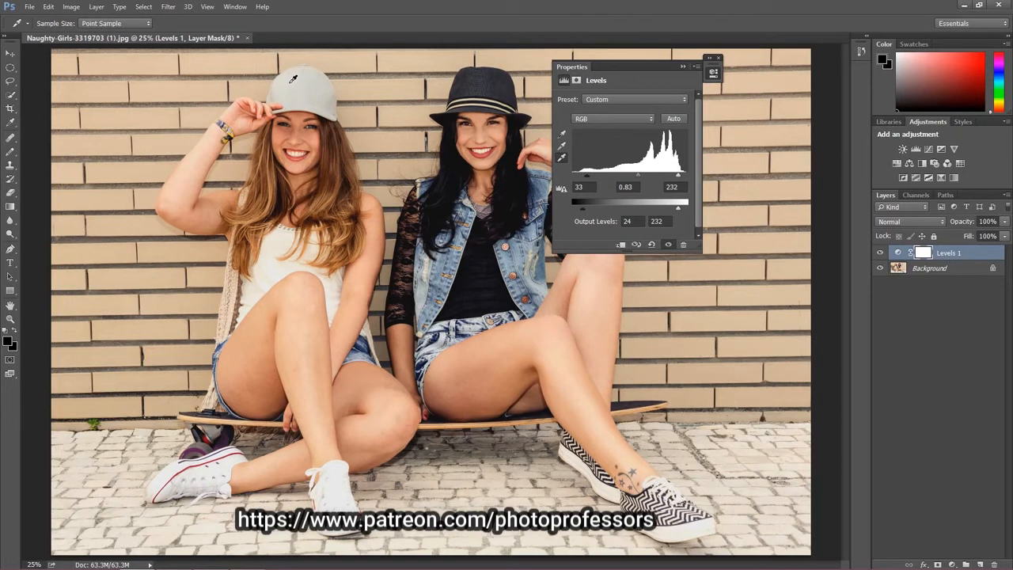
click(293, 78)
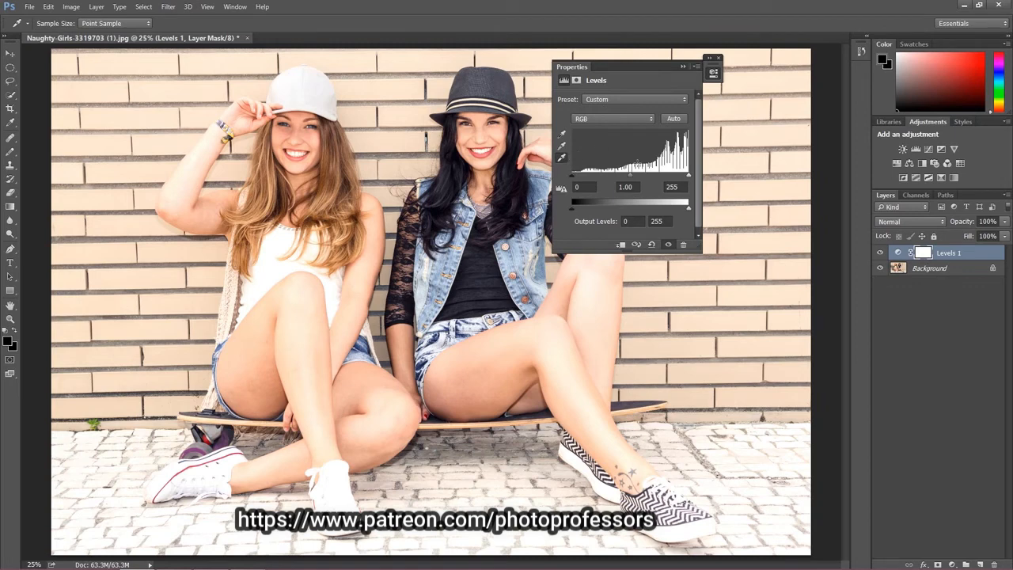
click(561, 136)
key(ctrl+plus)
key(ctrl+plus)
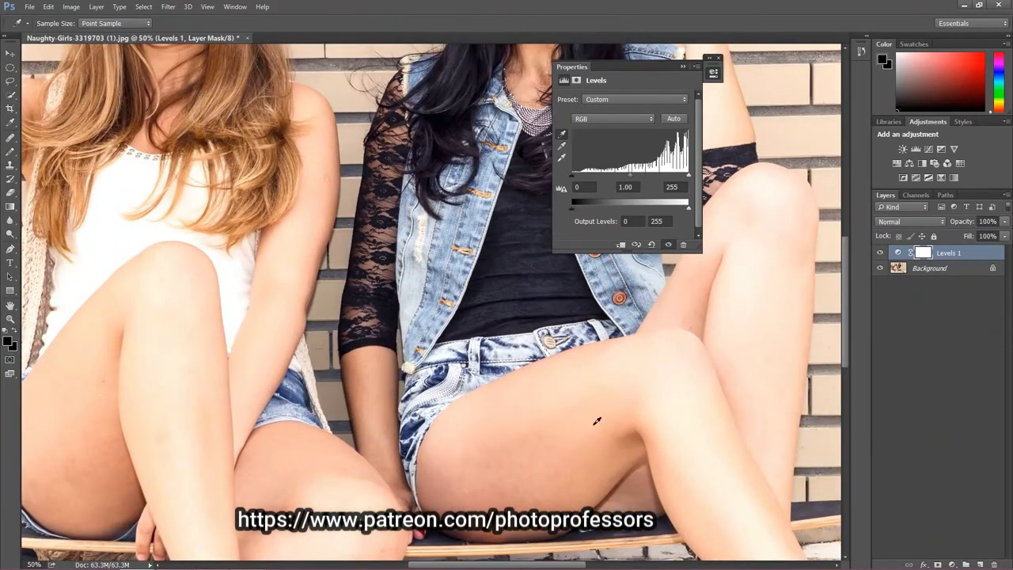
scroll(597, 420, down, 3)
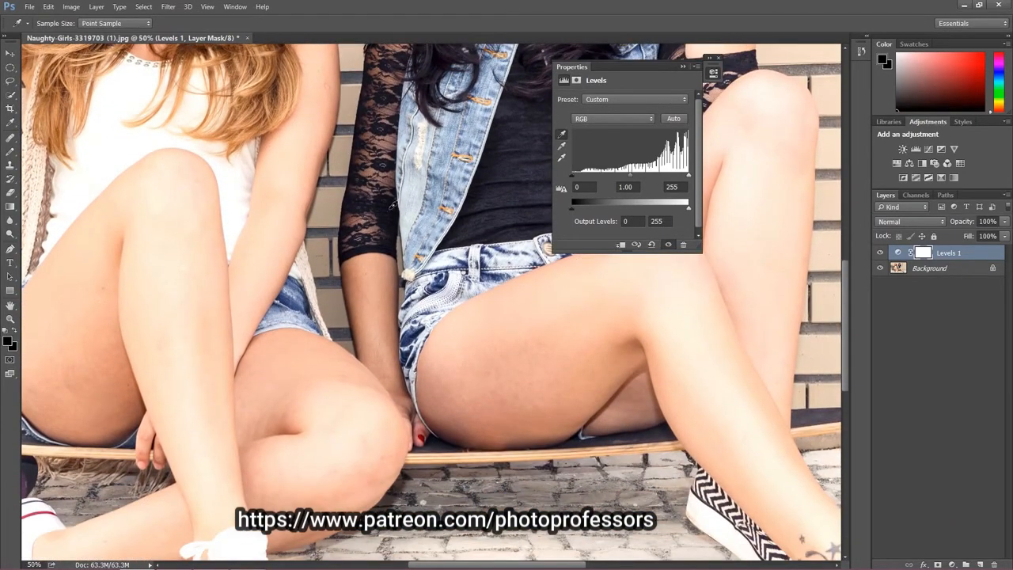
click(389, 207)
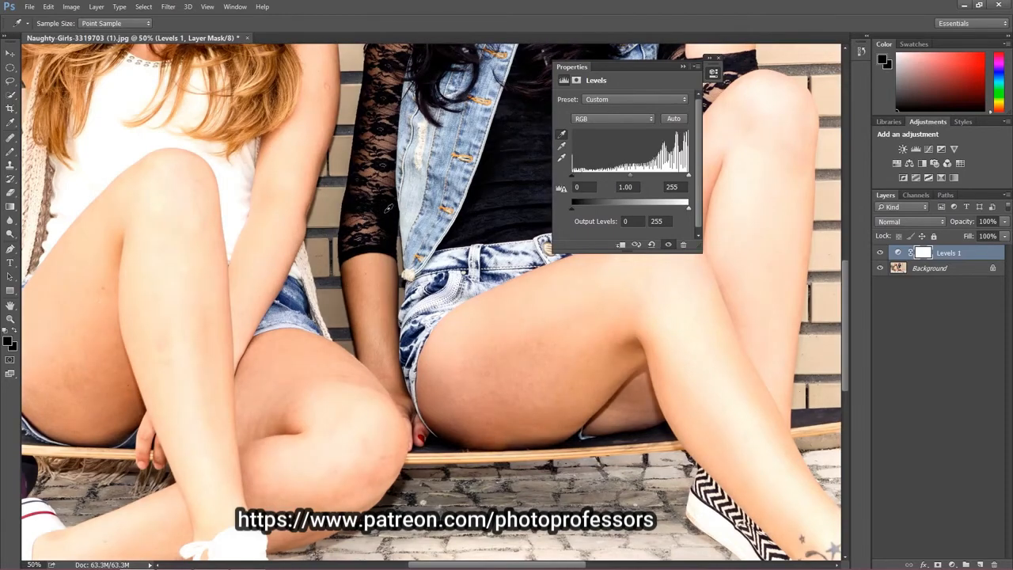
key(ctrl+minus)
key(ctrl+minus)
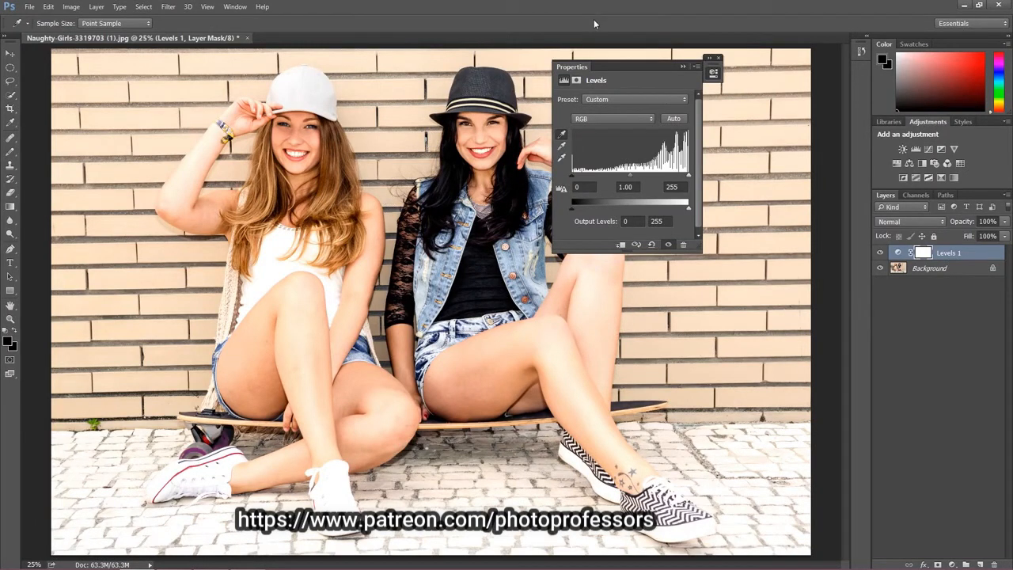
Step: Examine the Levels of the Red and Green channels, ending with the Red channel selected
click(617, 119)
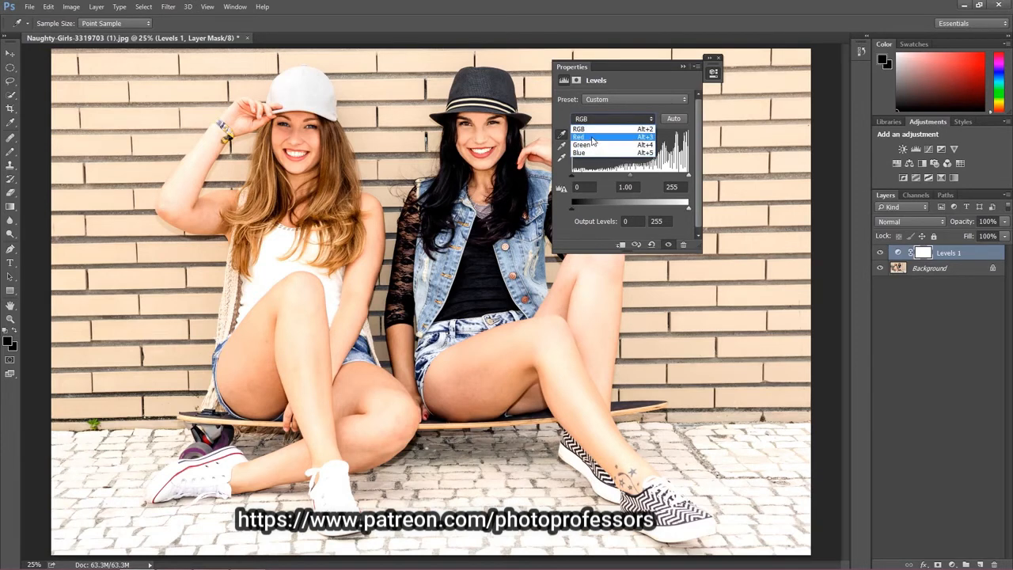
click(597, 137)
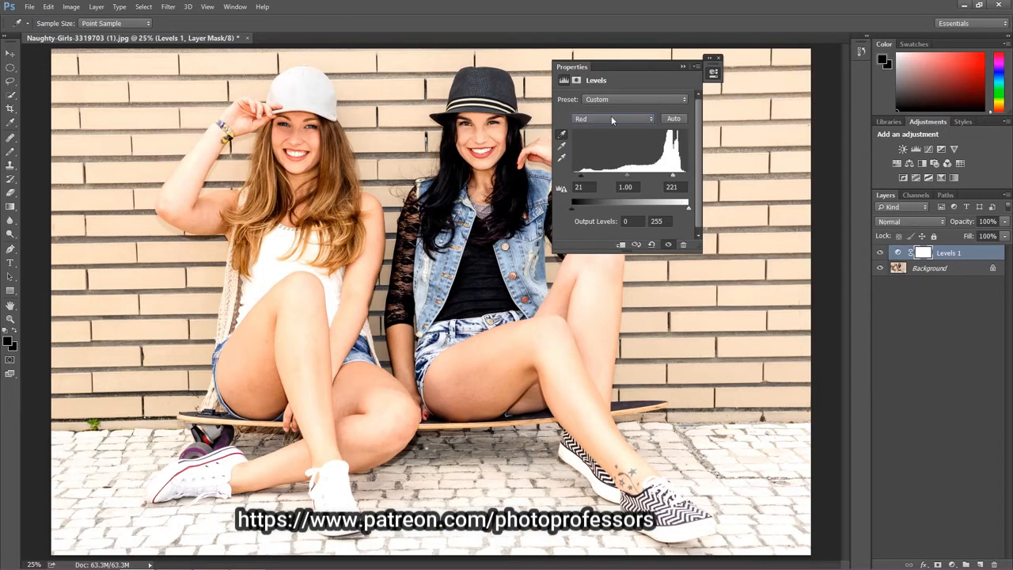
click(611, 116)
click(623, 129)
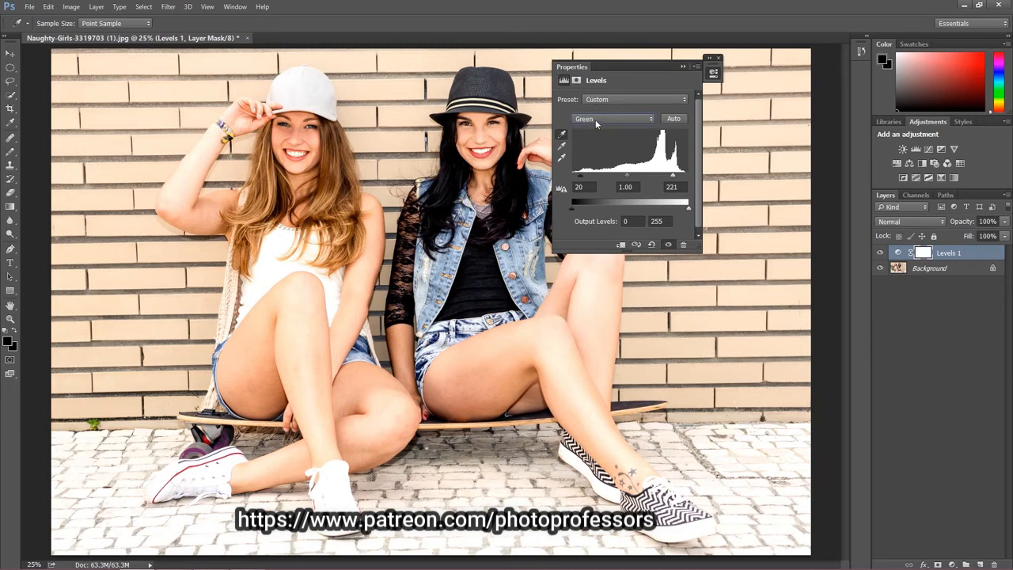
click(598, 118)
click(592, 133)
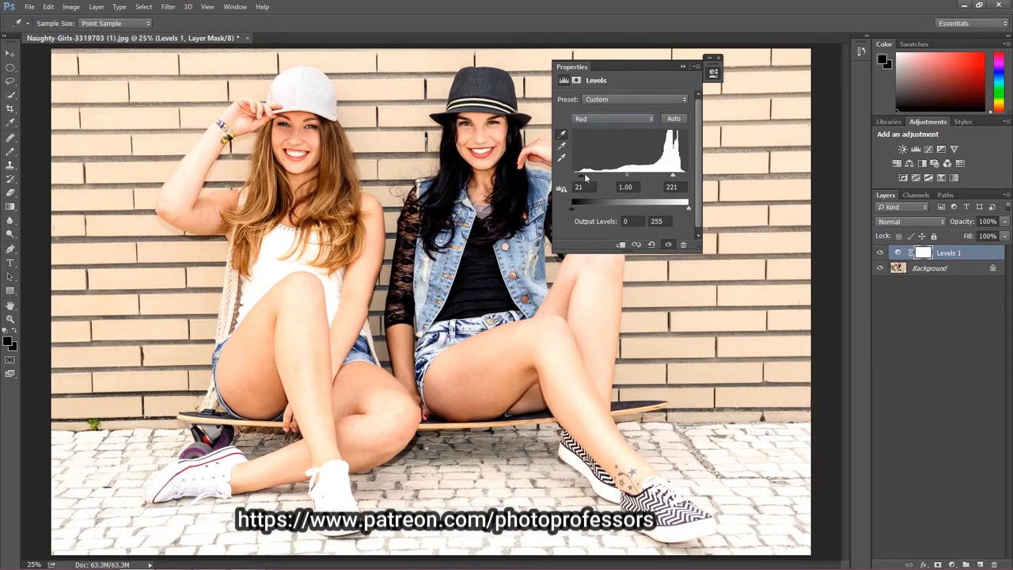
Step: Set the Red channel's input shadows to 63 and its input highlights to 175
drag(584, 175, 595, 176)
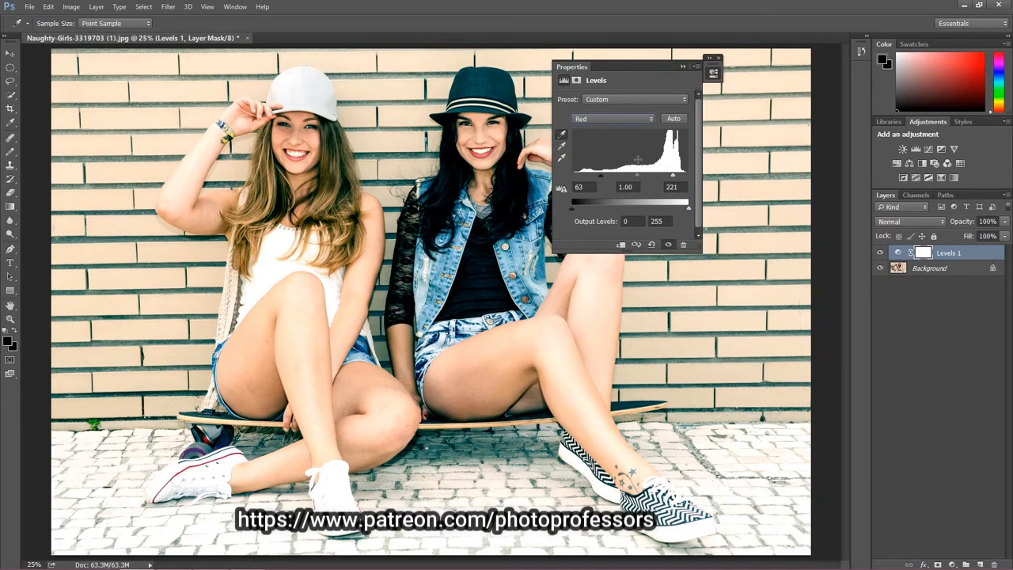
drag(674, 180, 663, 179)
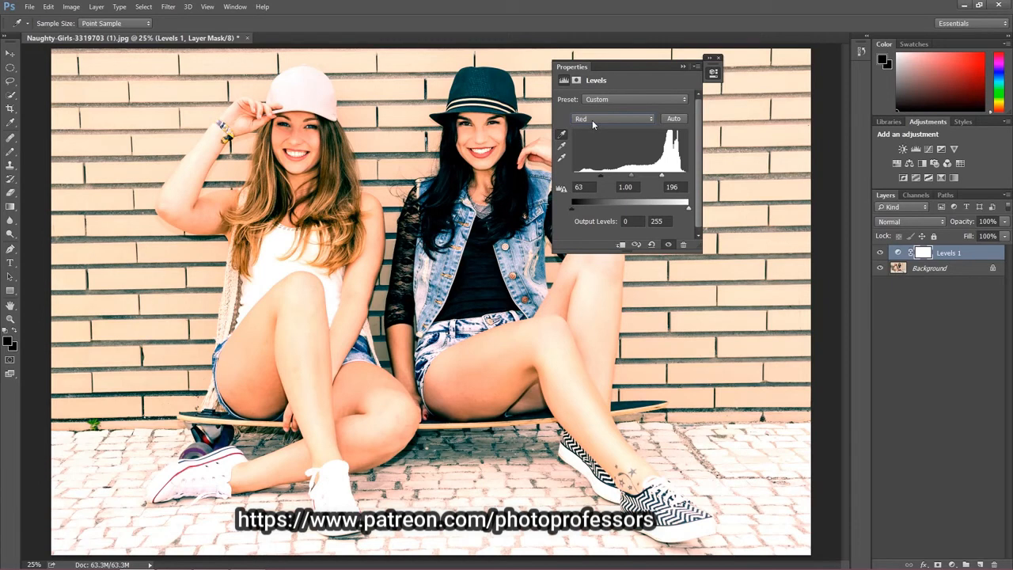
drag(662, 176, 652, 177)
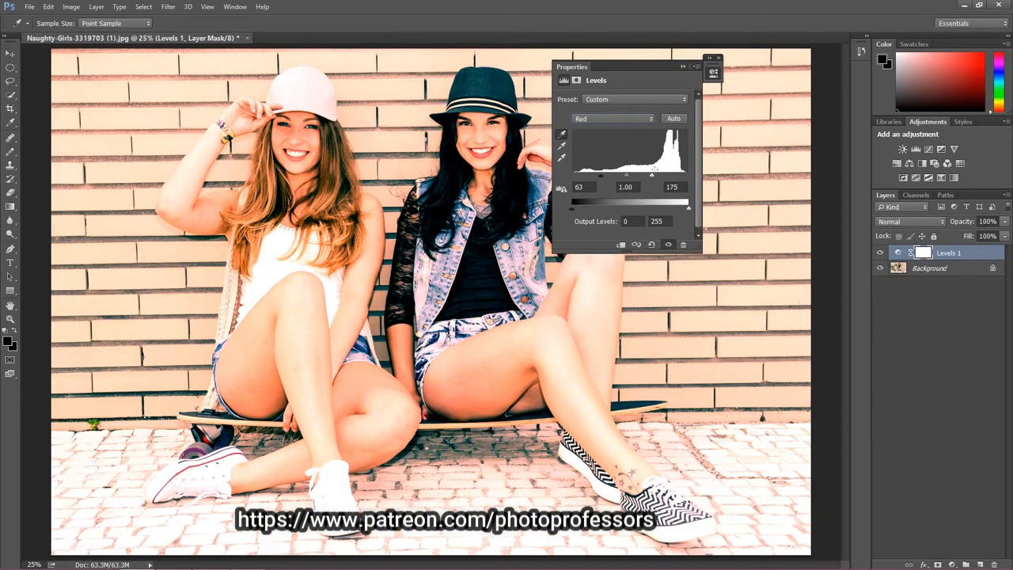
Step: Set the Red channel's input shadows to 0 and its input highlights slightly above 237, and close the Levels properties
drag(653, 177, 679, 178)
drag(595, 180, 573, 178)
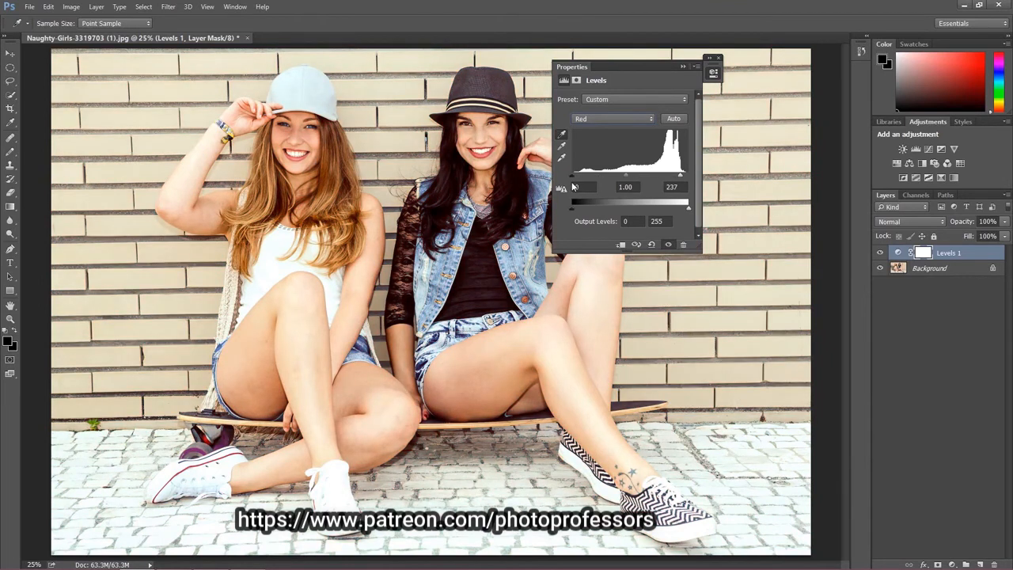
drag(681, 177, 683, 177)
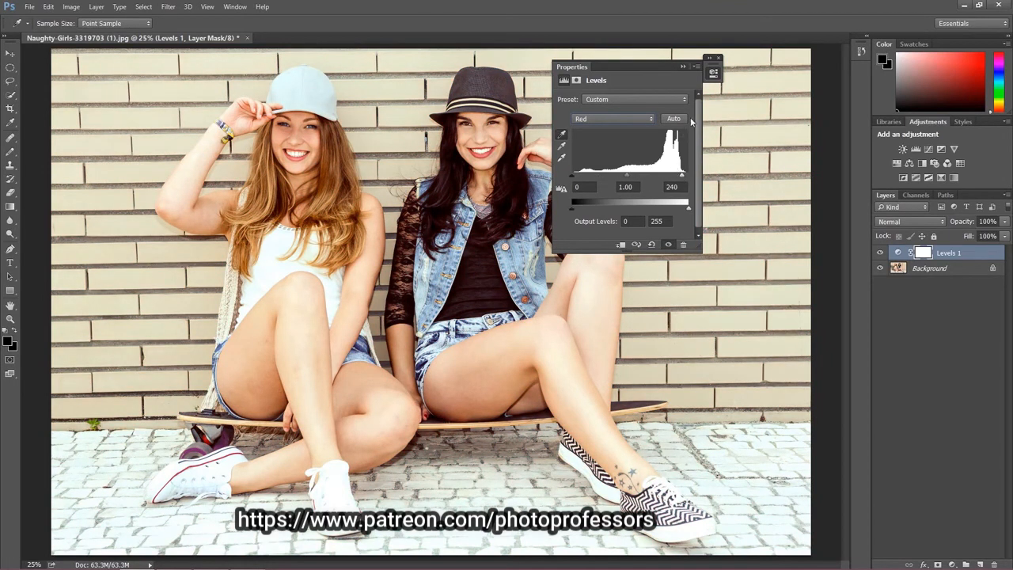
click(718, 59)
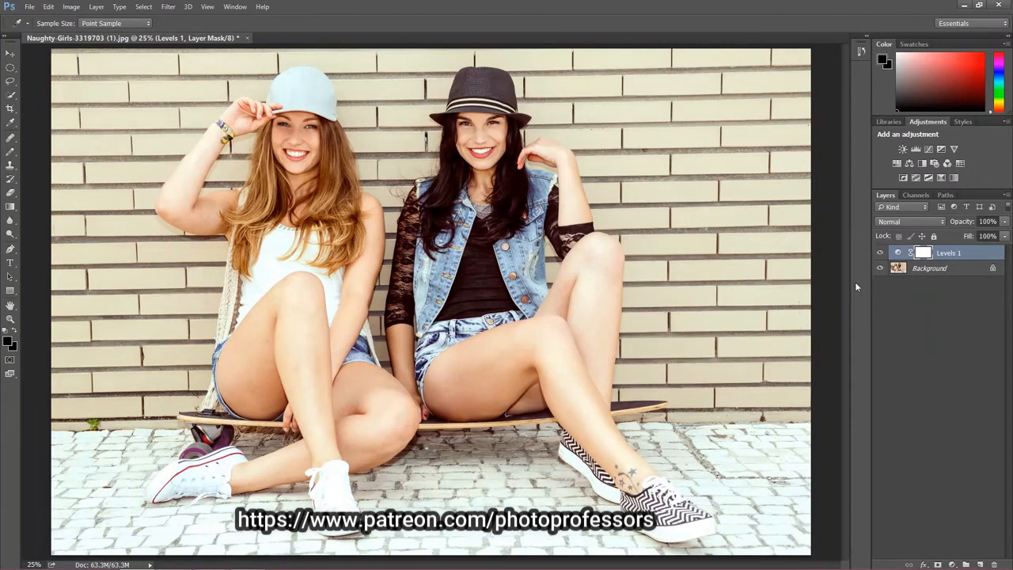